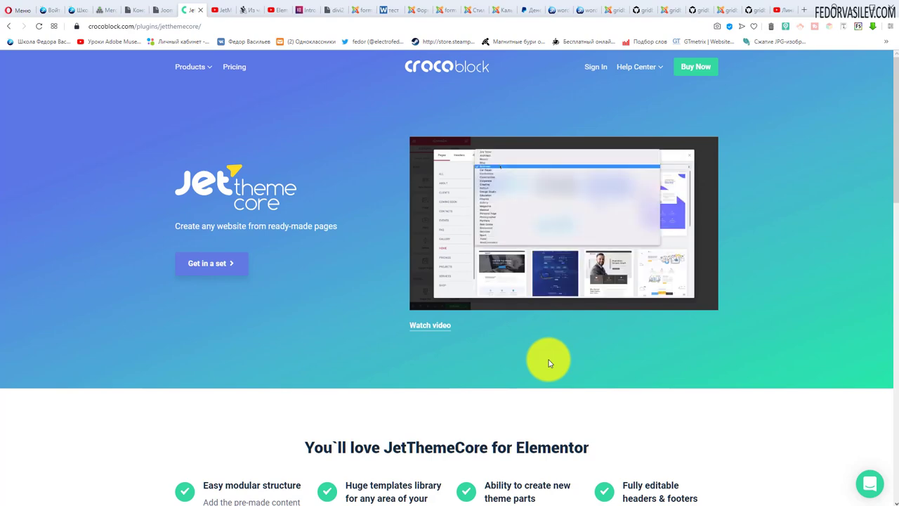
Look through the JetThemeCore product page on Crocoblock, including the carousel of the 404, header, archive and single post template features
scroll(309, 267, "down", 7)
scroll(307, 264, "down", 3)
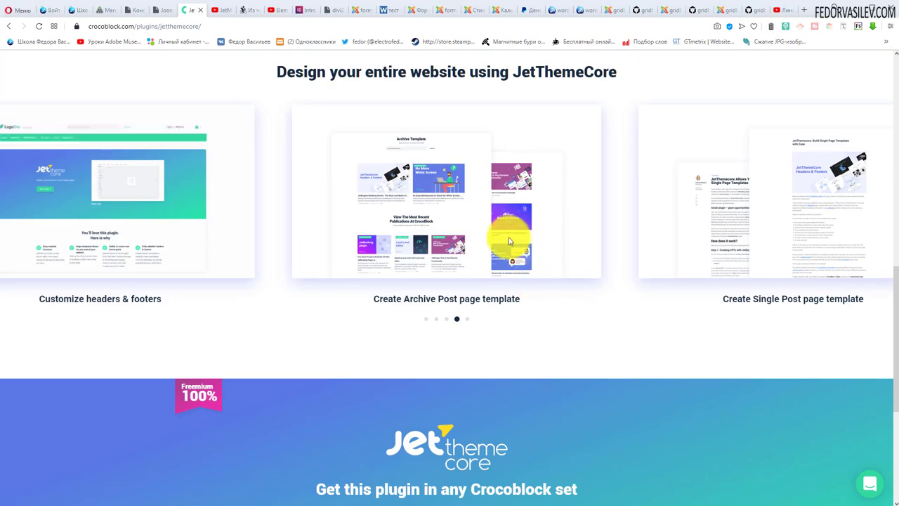
scroll(596, 253, "up", 2)
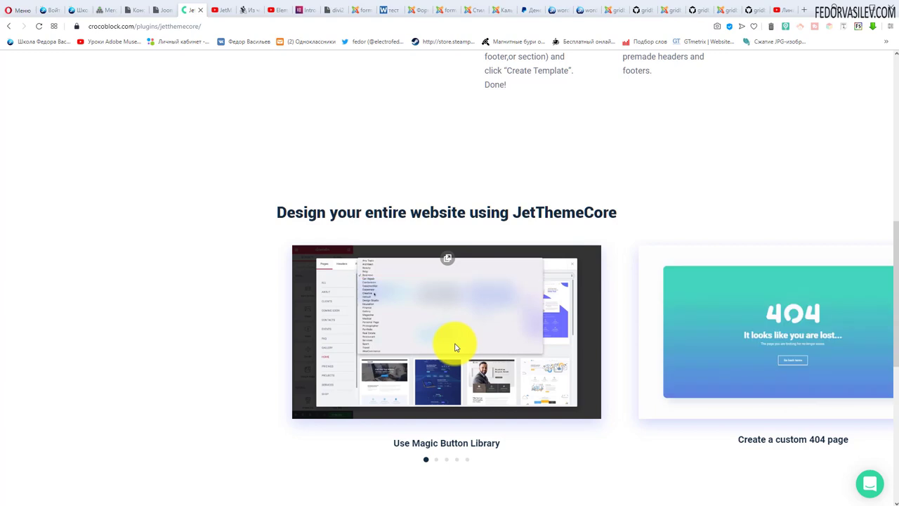
left_click_drag(648, 328, 261, 318)
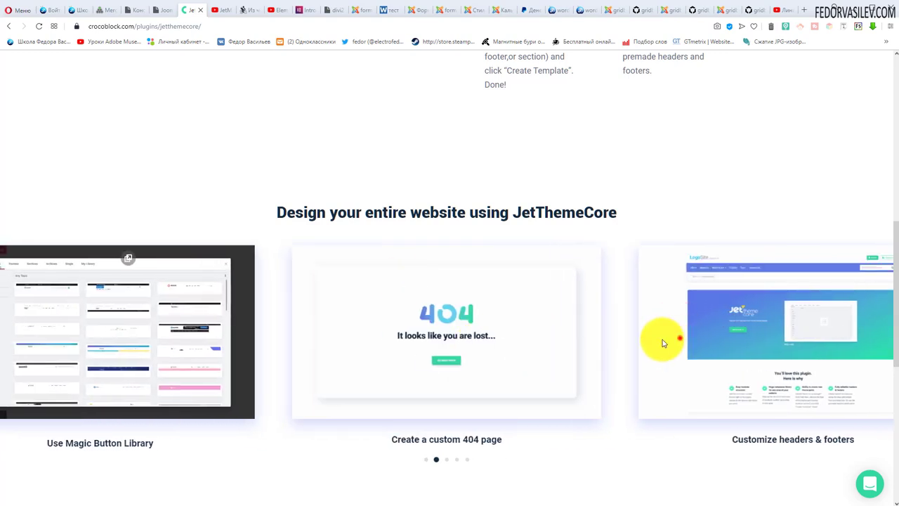
left_click_drag(662, 341, 281, 365)
left_click_drag(647, 361, 222, 351)
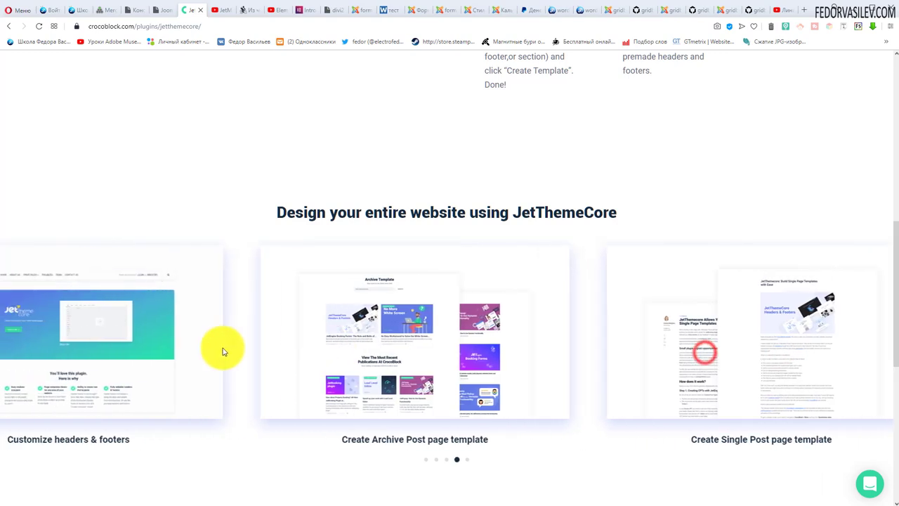
scroll(467, 339, "up", 7)
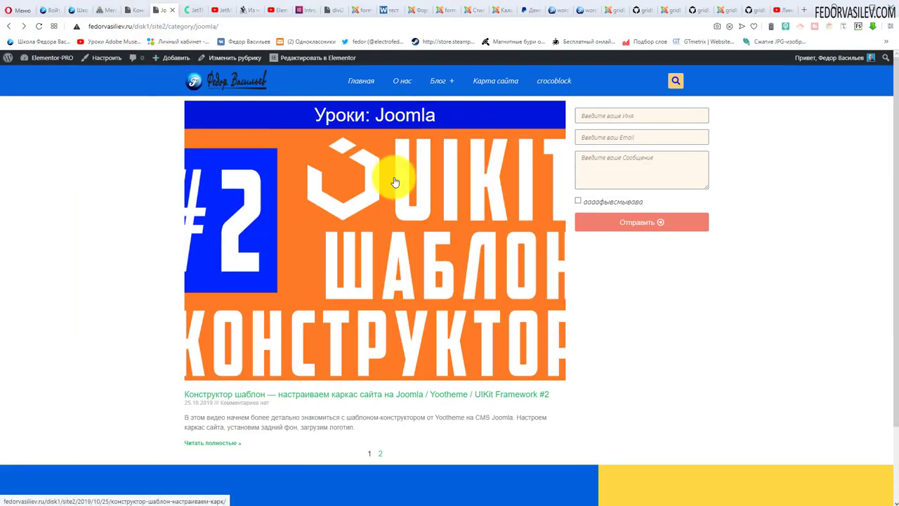
Switch to the WordPress dashboard, compare the Elementor template options with the Crocoblock page, and open the JetThemeCore theme settings
left_click(126, 10)
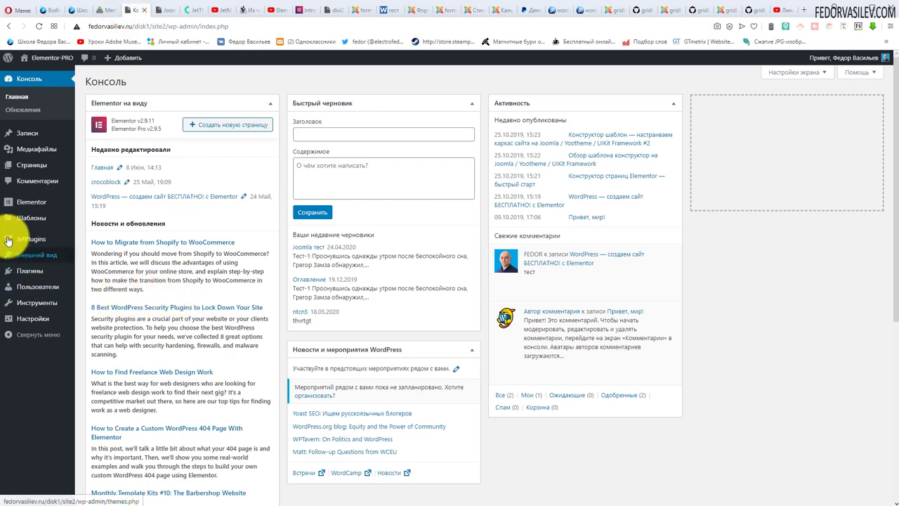
mouse_move(18, 210)
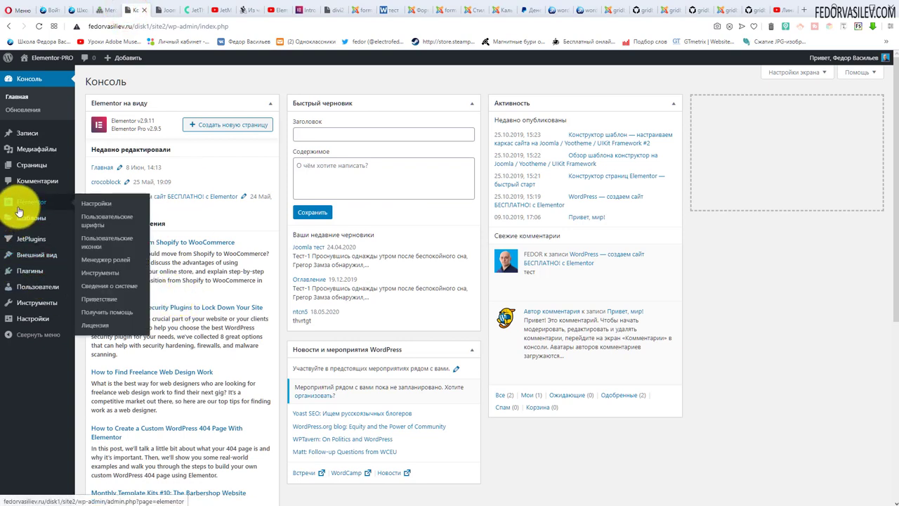
mouse_move(29, 223)
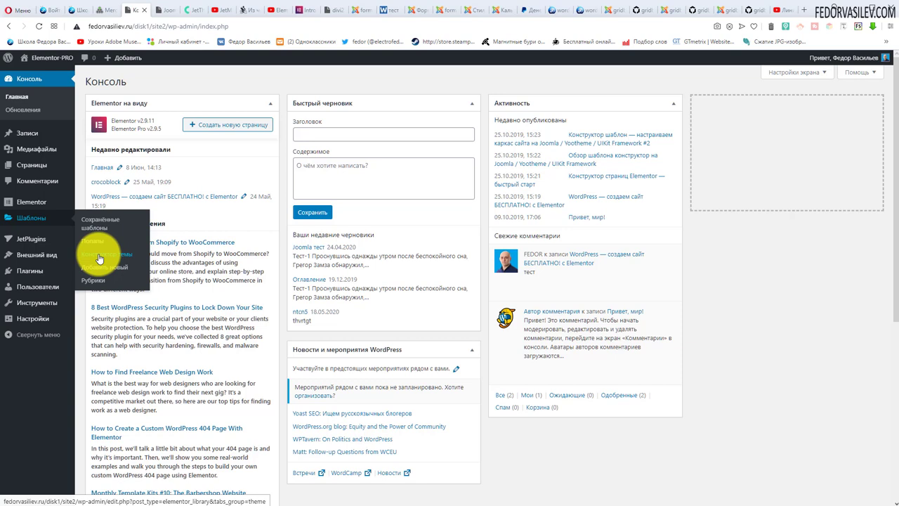
left_click(193, 10)
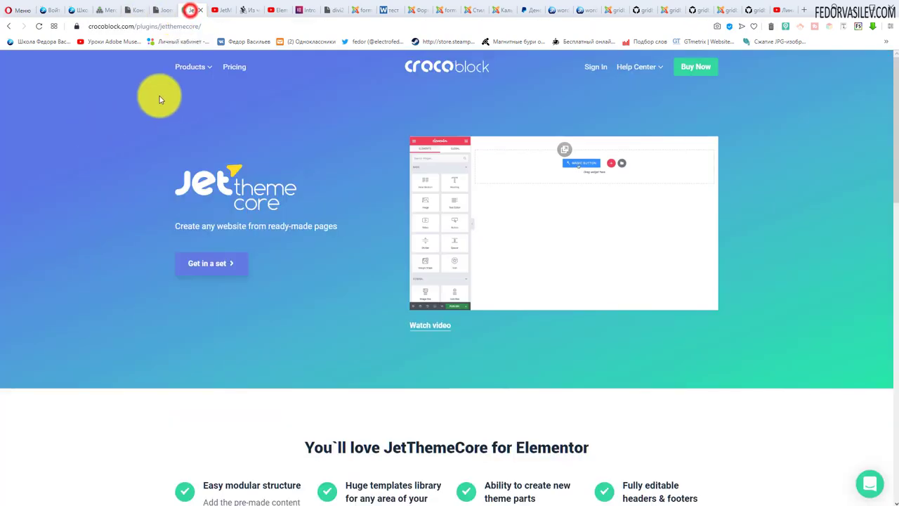
left_click(134, 10)
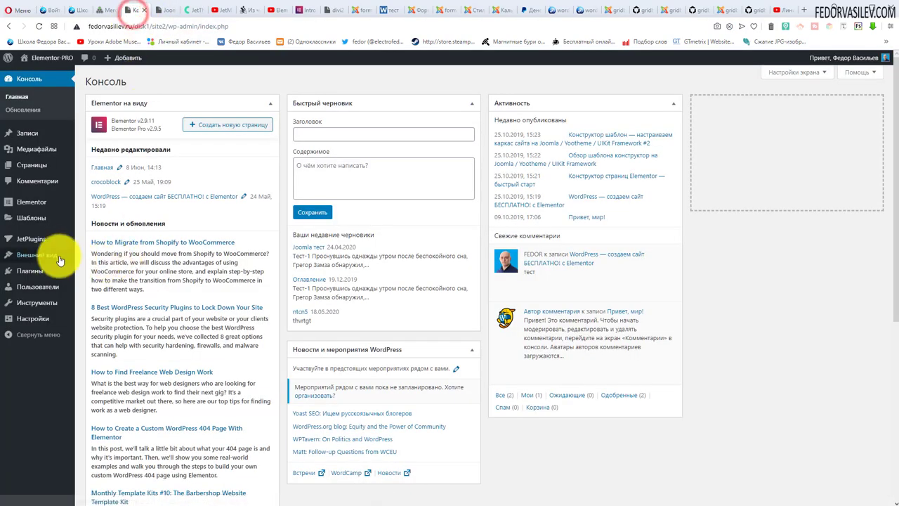
mouse_move(28, 241)
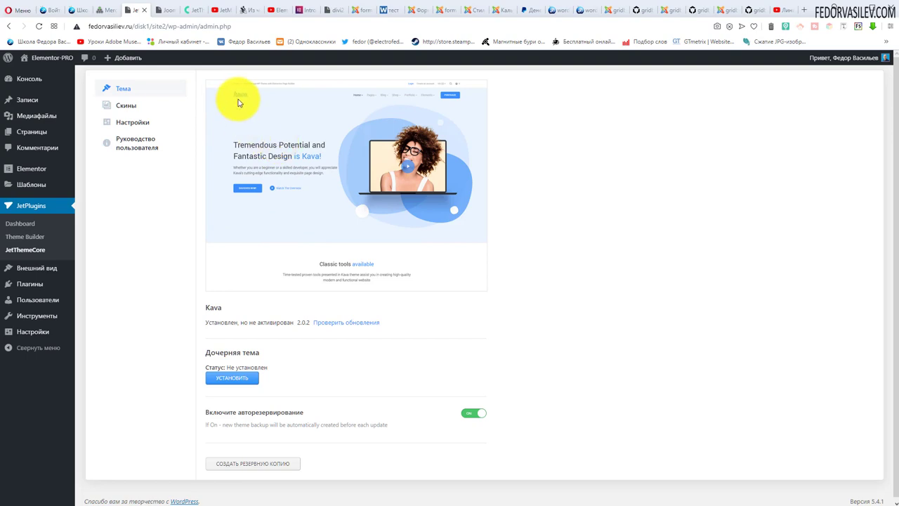
Look over Crocoblock's product categories on its website, including plugins, templates and the Kava theme
left_click(191, 10)
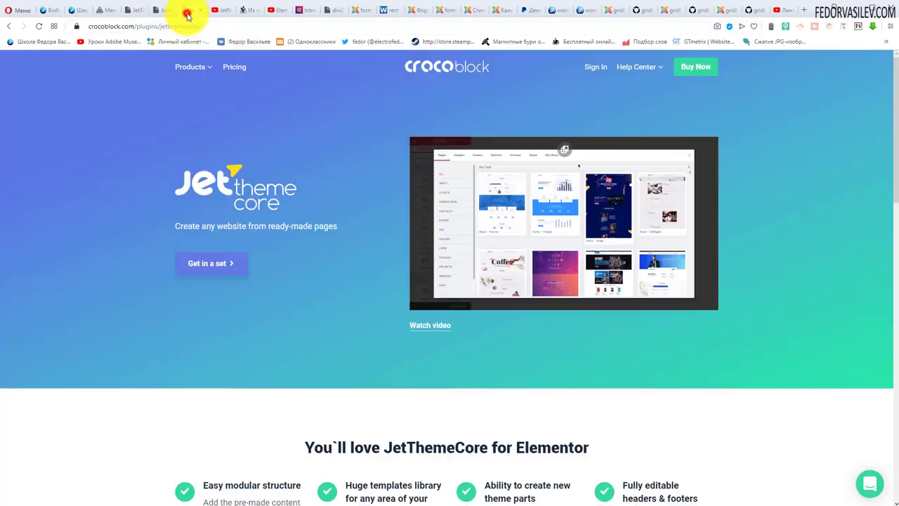
left_click(192, 67)
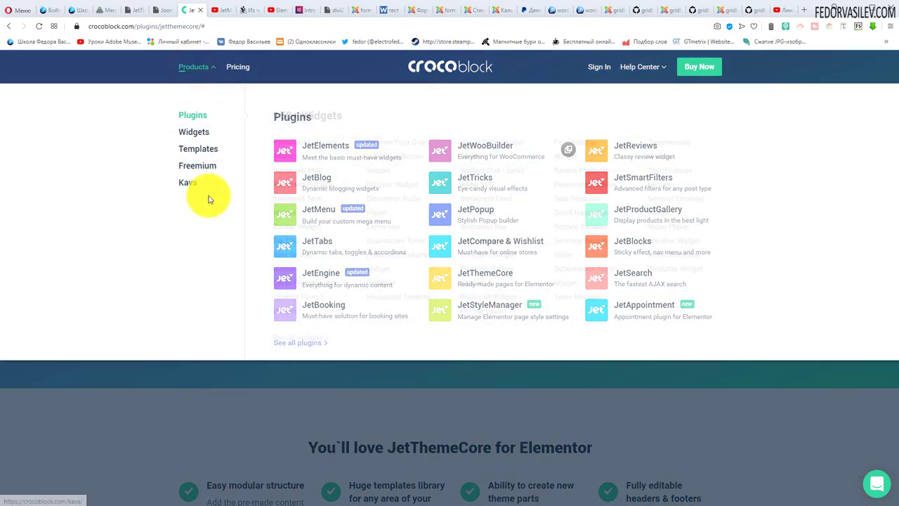
mouse_move(196, 196)
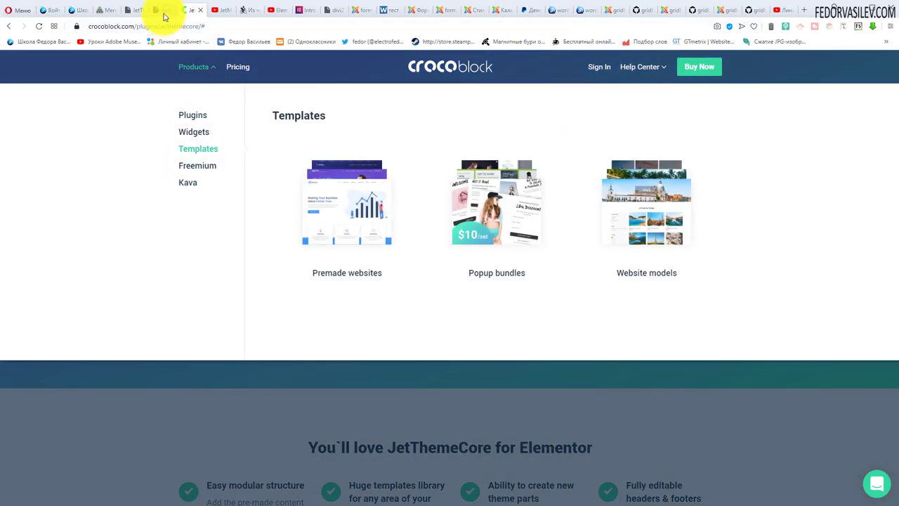
Return to the WordPress admin and open the JetPlugins Theme Builder list of theme parts
left_click(164, 10)
left_click(135, 10)
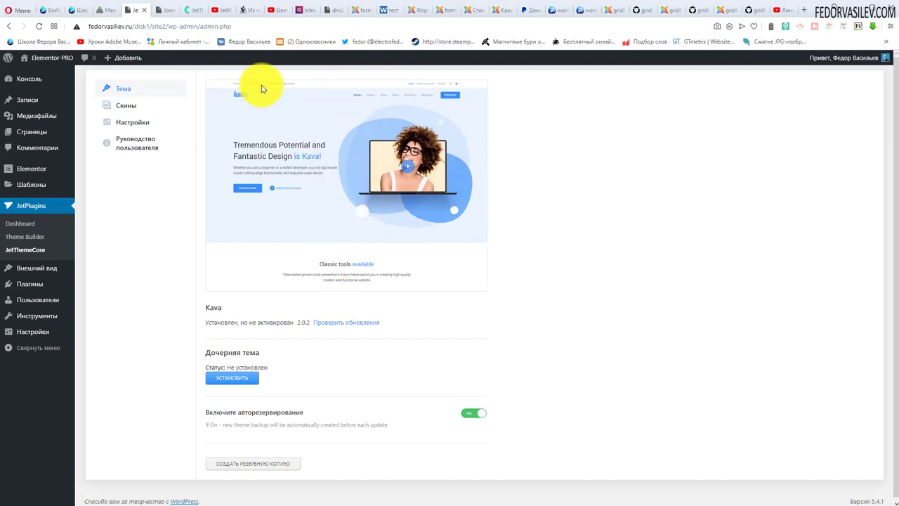
left_click(14, 236)
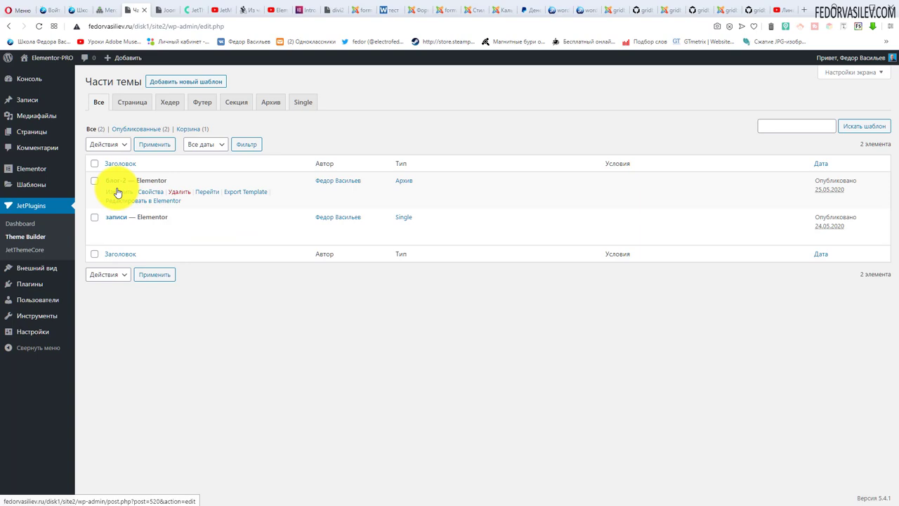
mouse_move(45, 191)
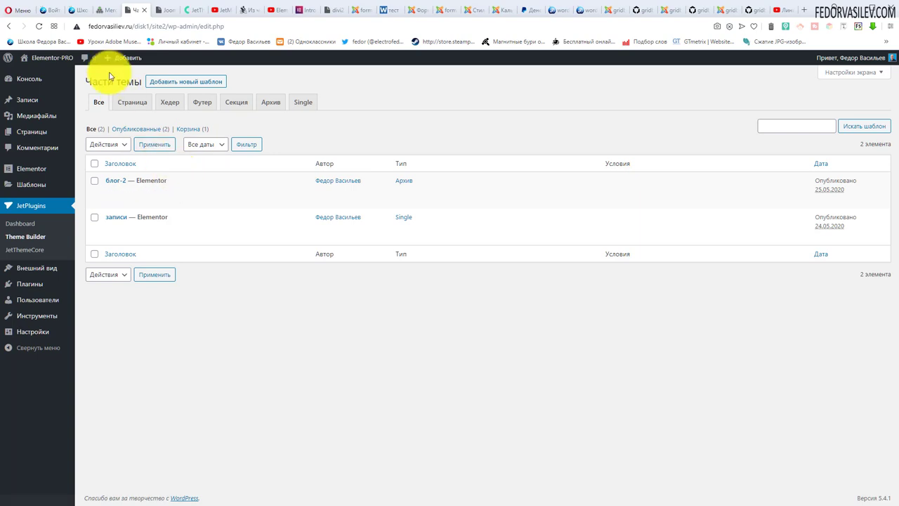
Examine the blog's Joomla category page on the live site, including its post layout, excerpt and pagination
left_click(160, 10)
mouse_move(439, 83)
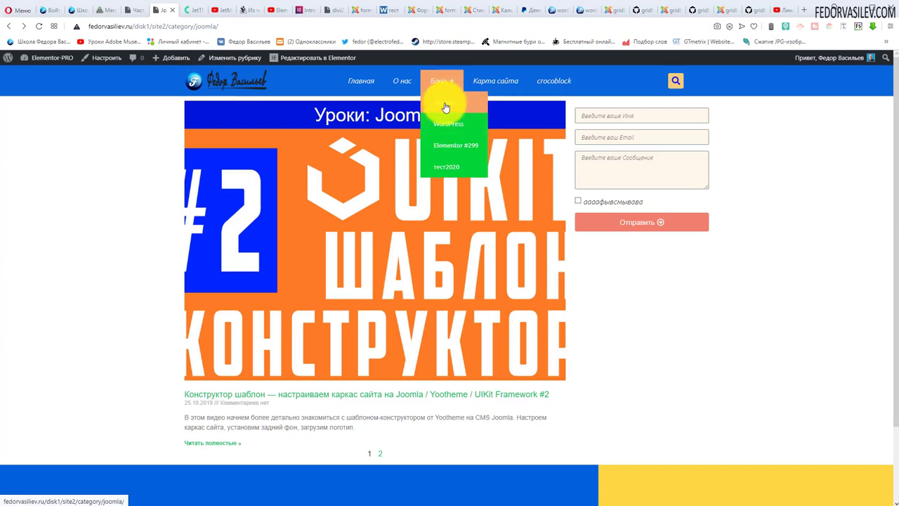
left_click(445, 105)
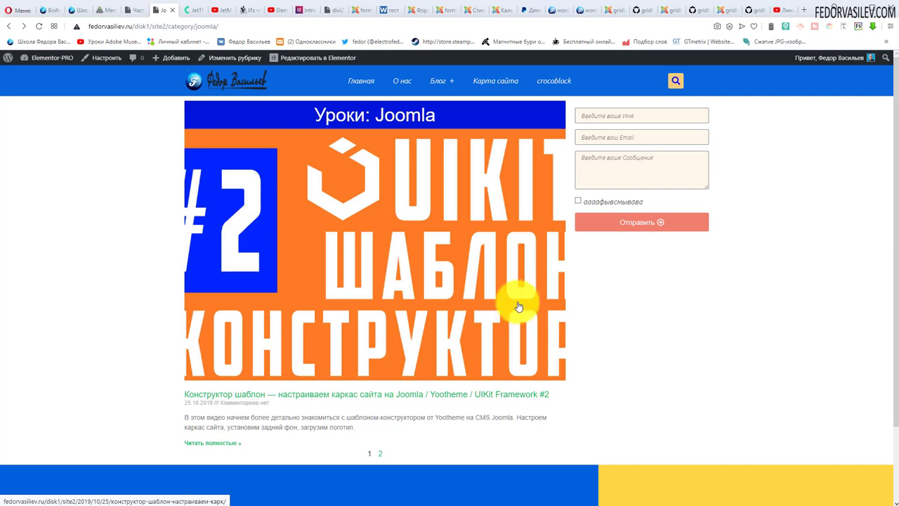
left_click_drag(351, 428, 245, 401)
left_click(100, 341)
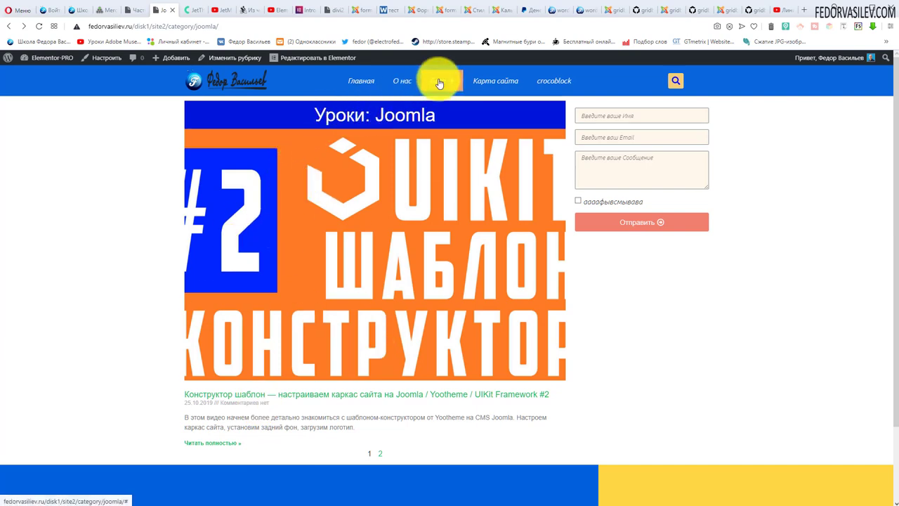
left_click(106, 176)
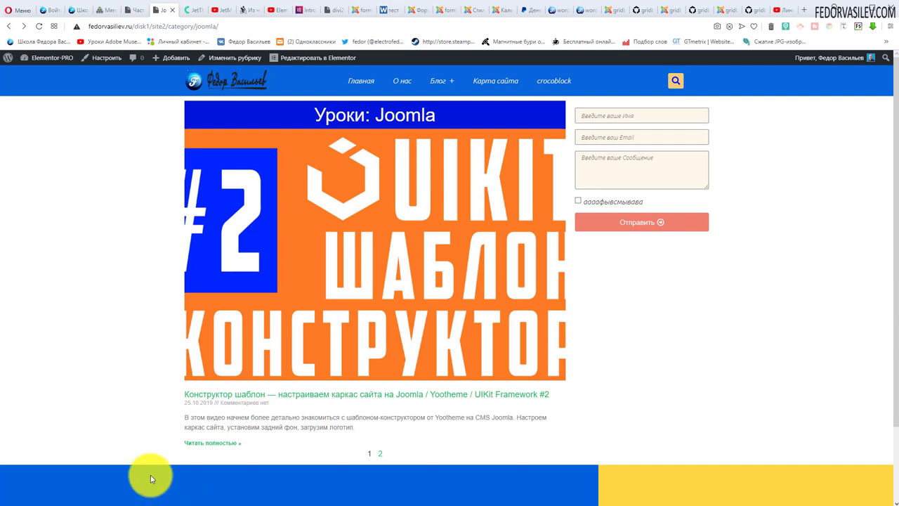
left_click(380, 454)
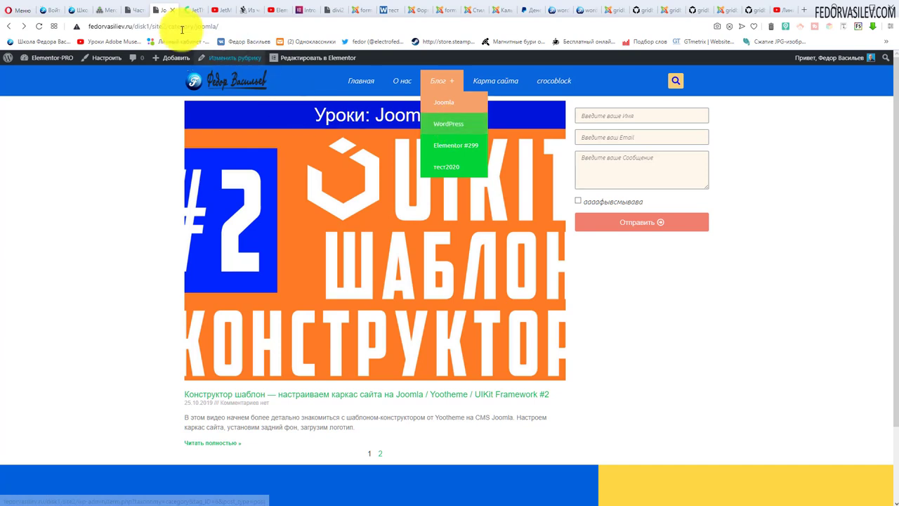
Go back to the Theme Builder and review the page, header, footer, section, archive and single template lists
left_click(135, 10)
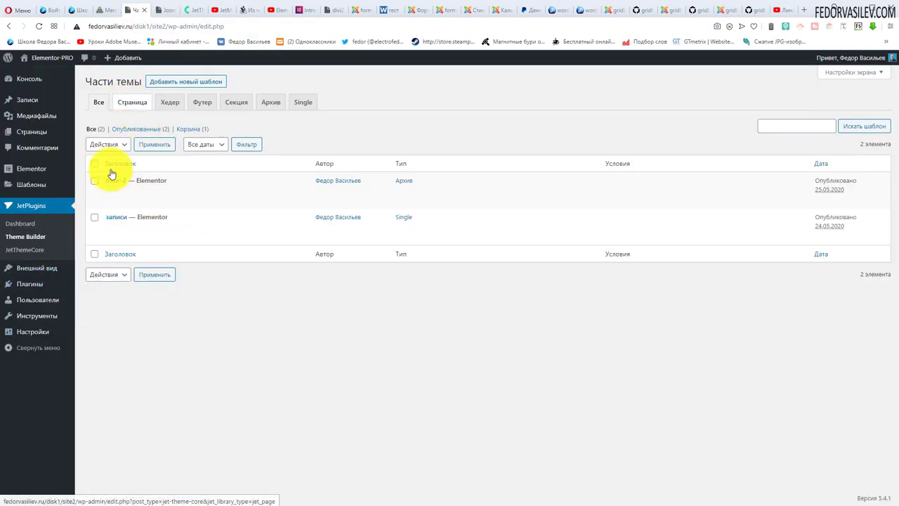
left_click(134, 104)
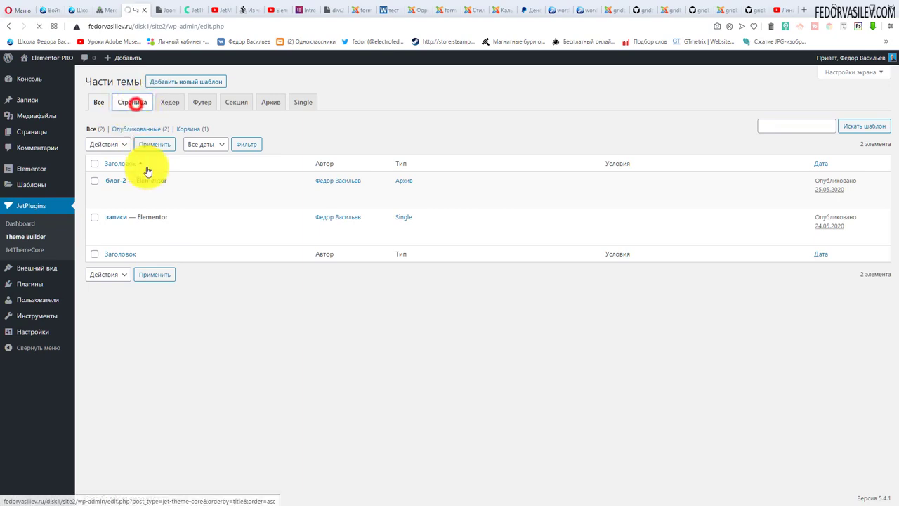
left_click(167, 103)
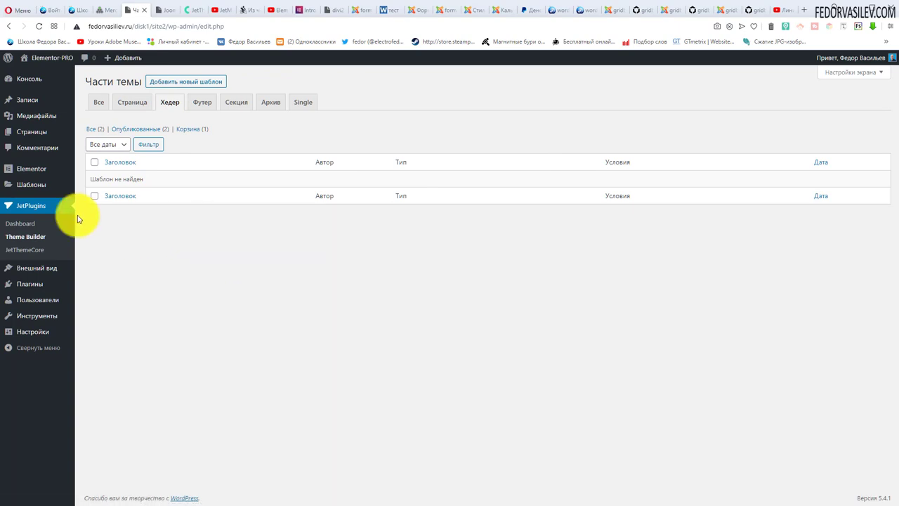
left_click(202, 102)
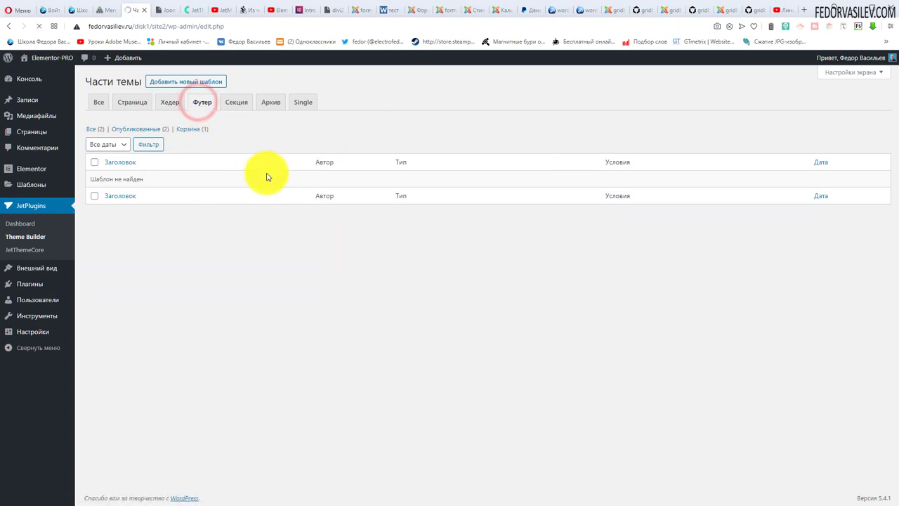
left_click(238, 103)
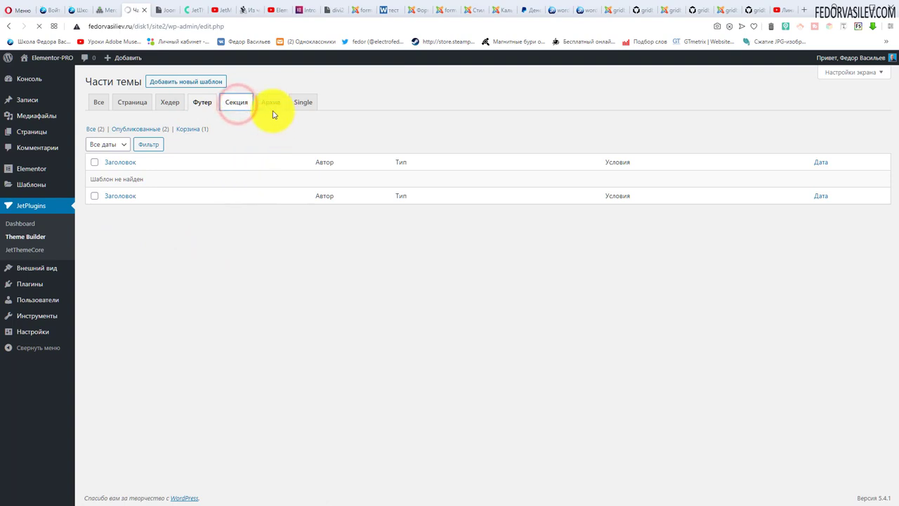
left_click(271, 104)
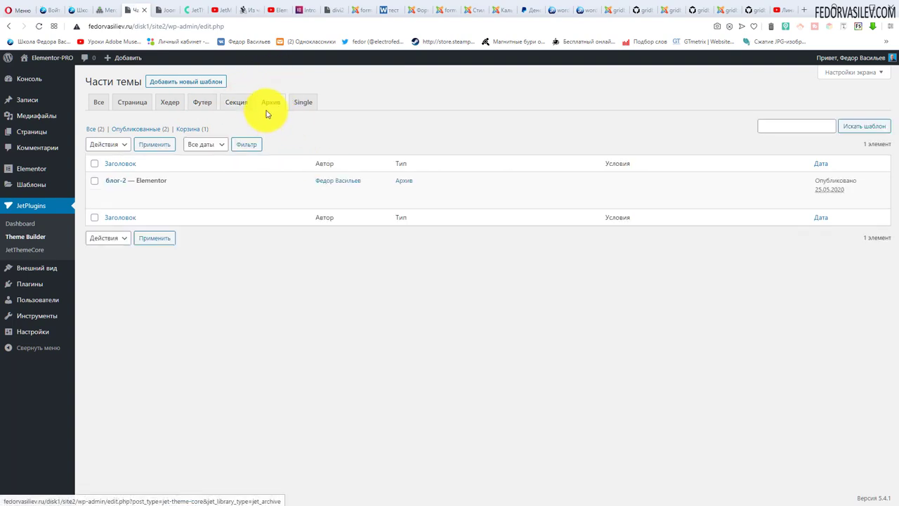
left_click(304, 104)
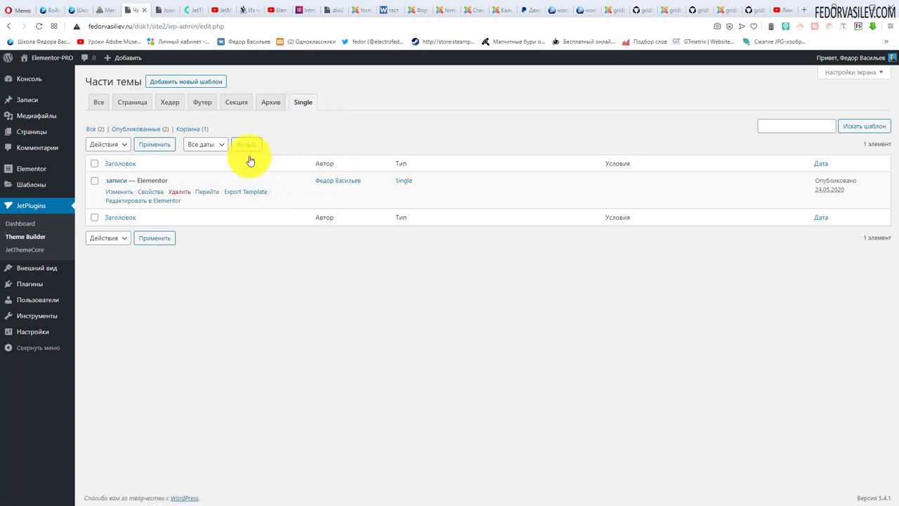
Open the archive template блог-2 in the Elementor editor and bring up the Jet template library
left_click(267, 105)
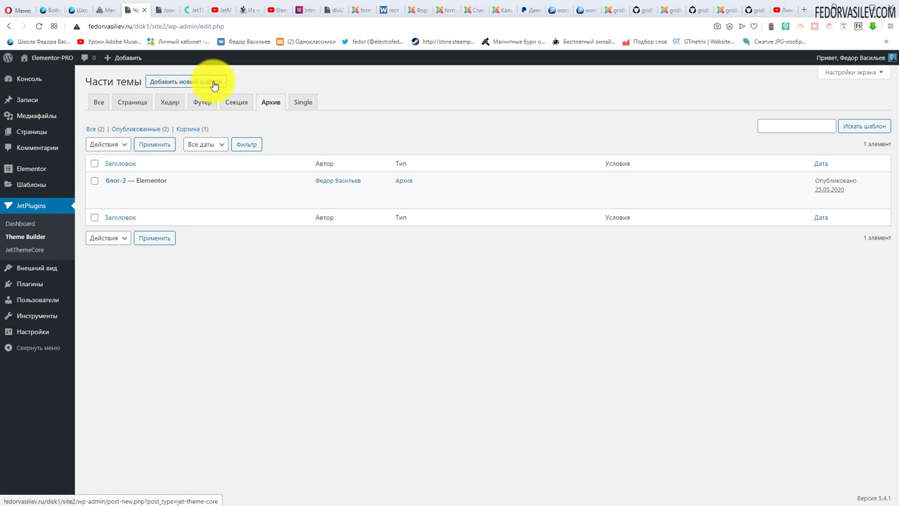
left_click(135, 201)
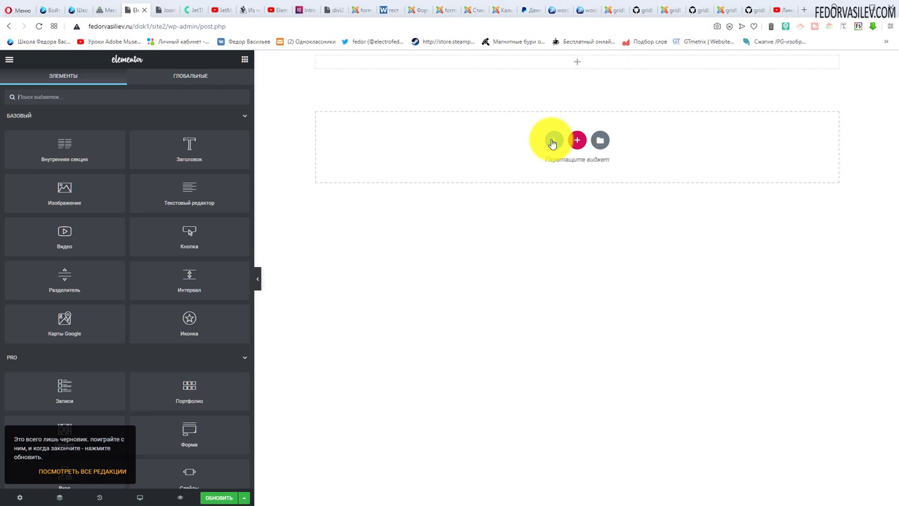
left_click(552, 142)
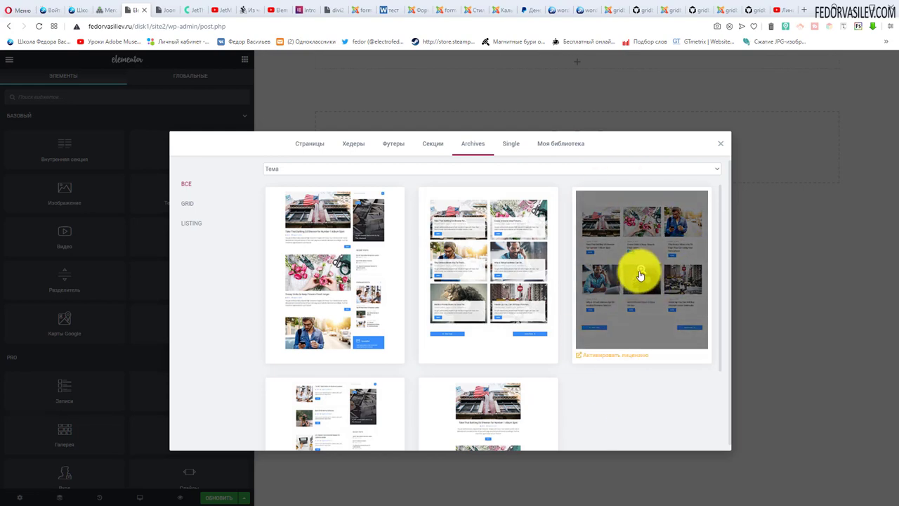
Preview the two-column archive template with text overlaid on the post images, and return to the library
left_click(490, 271)
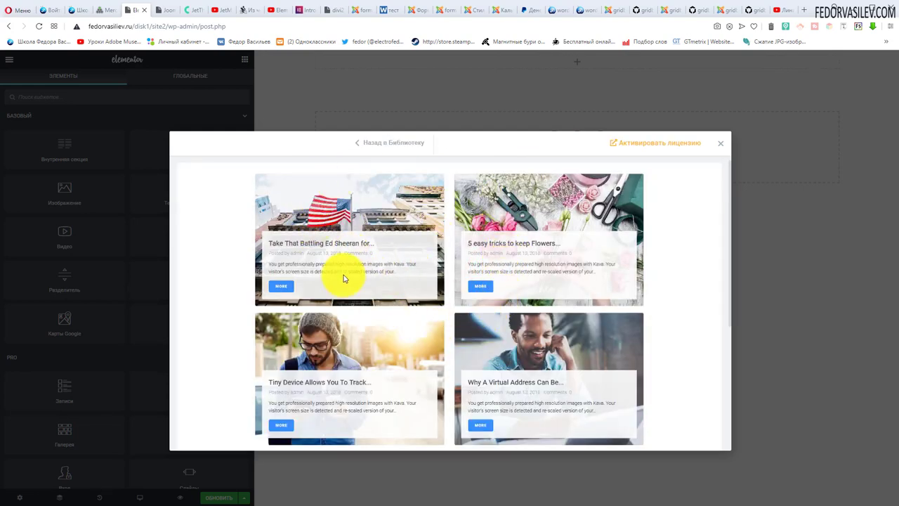
scroll(379, 260, "down", 2)
scroll(388, 249, "down", 3)
scroll(379, 245, "up", 5)
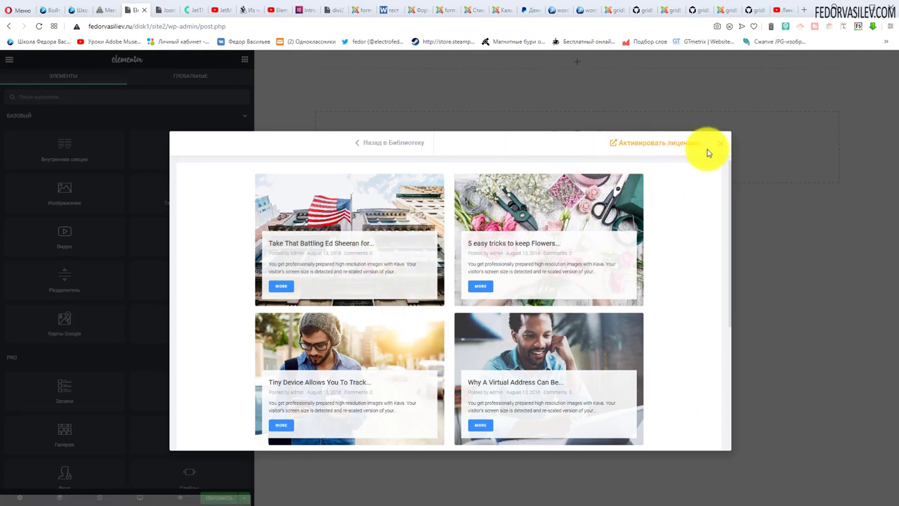
left_click(363, 146)
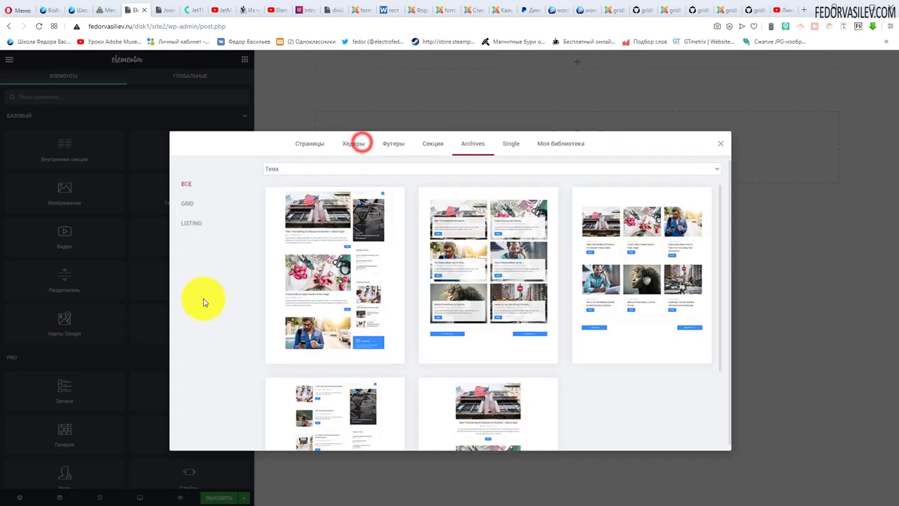
Browse all the archive templates in the Jet template library and close the library
scroll(316, 274, "down", 3)
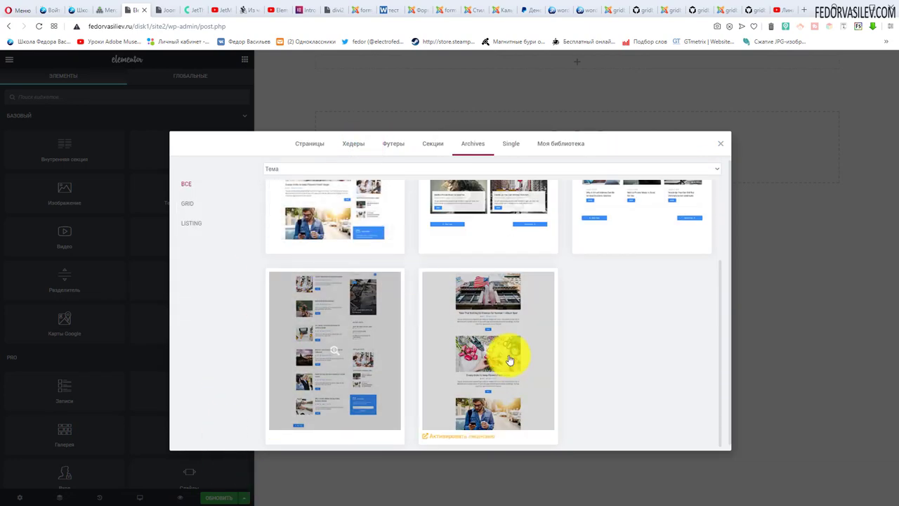
scroll(466, 412, "up", 1)
scroll(546, 321, "down", 1)
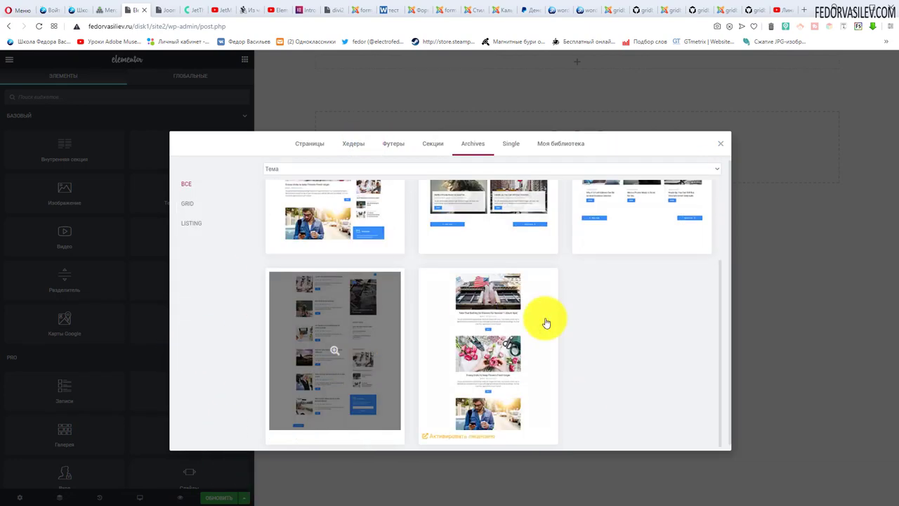
scroll(457, 356, "up", 2)
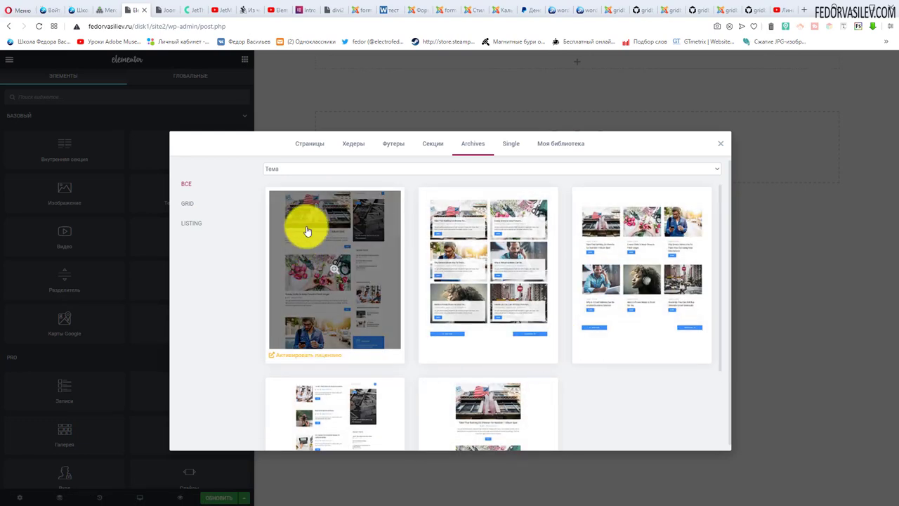
scroll(417, 241, "down", 2)
scroll(425, 328, "up", 2)
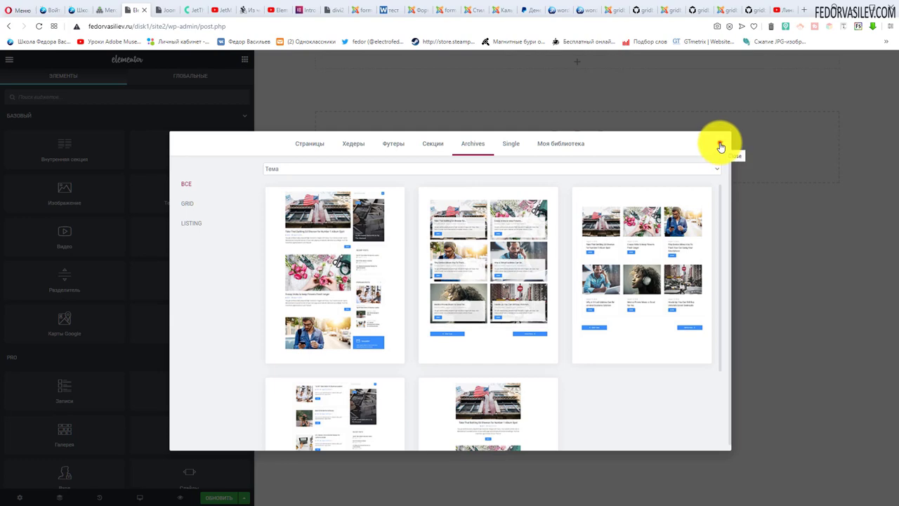
left_click(720, 146)
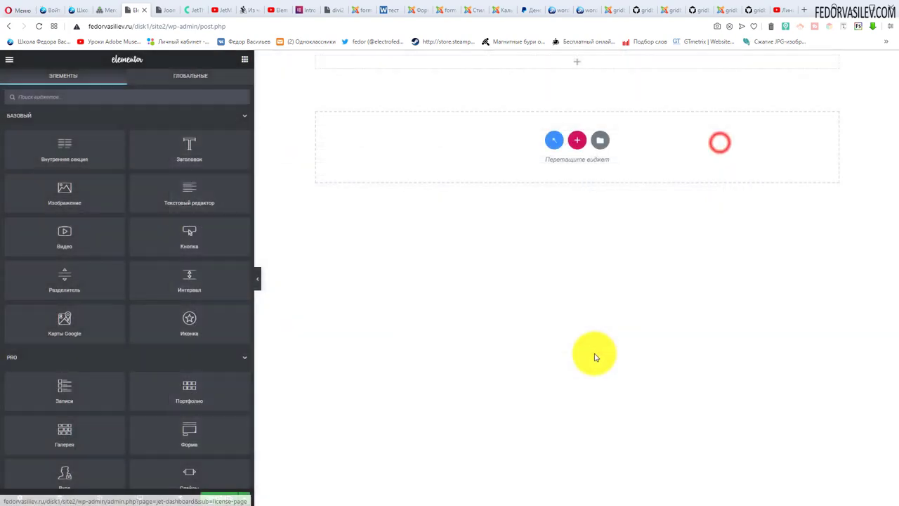
Switch to the JetThemeCore page on the Crocoblock site and look over its product categories
left_click(572, 66)
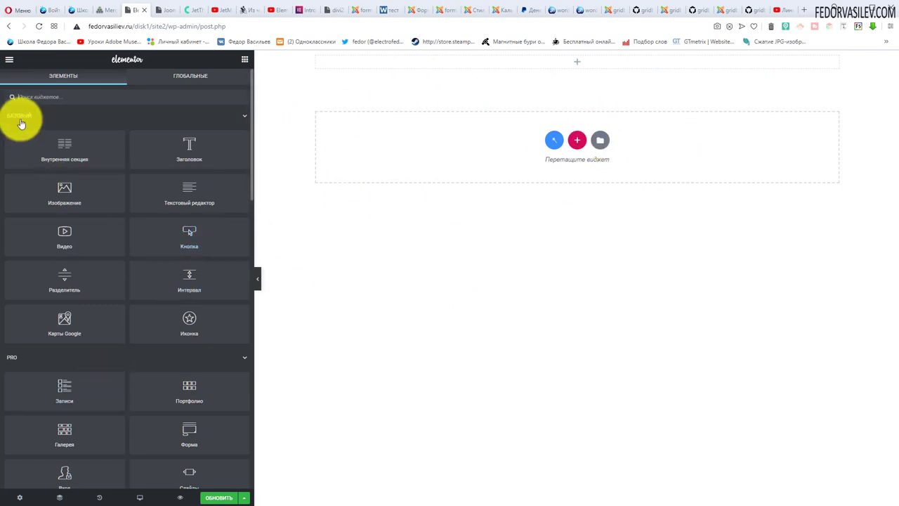
left_click(191, 11)
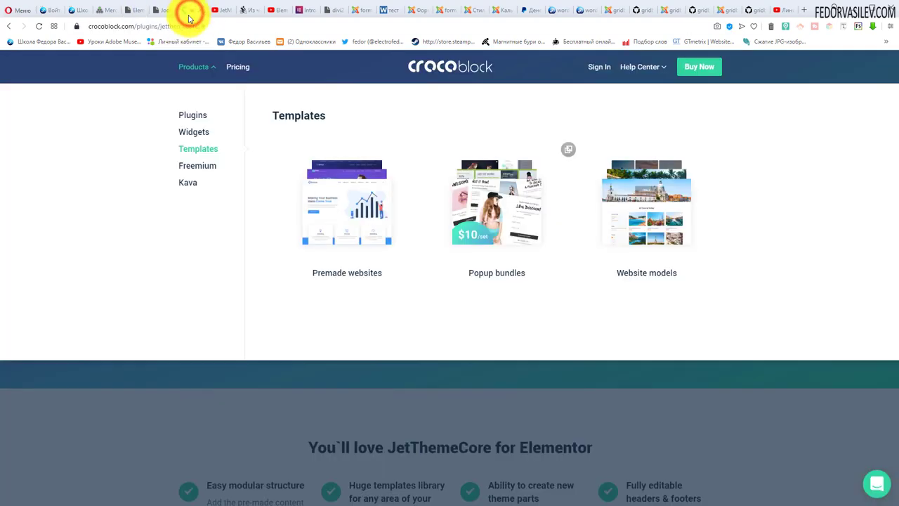
mouse_move(188, 115)
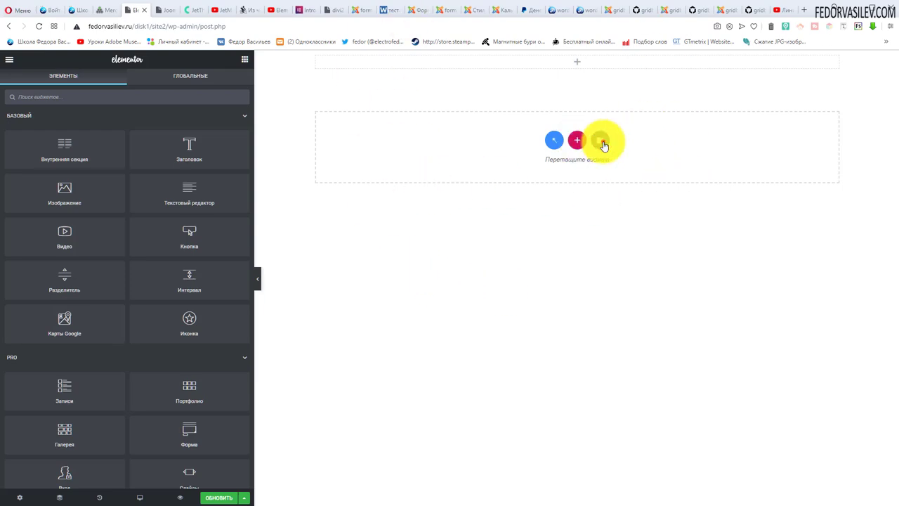
Browse the ready-made page templates in Elementor's own library from the archive template, and close the library
left_click(603, 143)
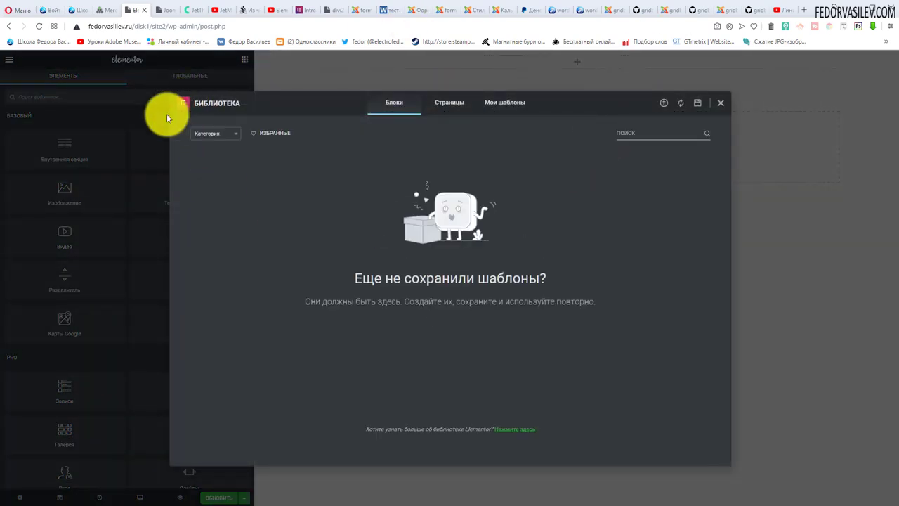
left_click(450, 103)
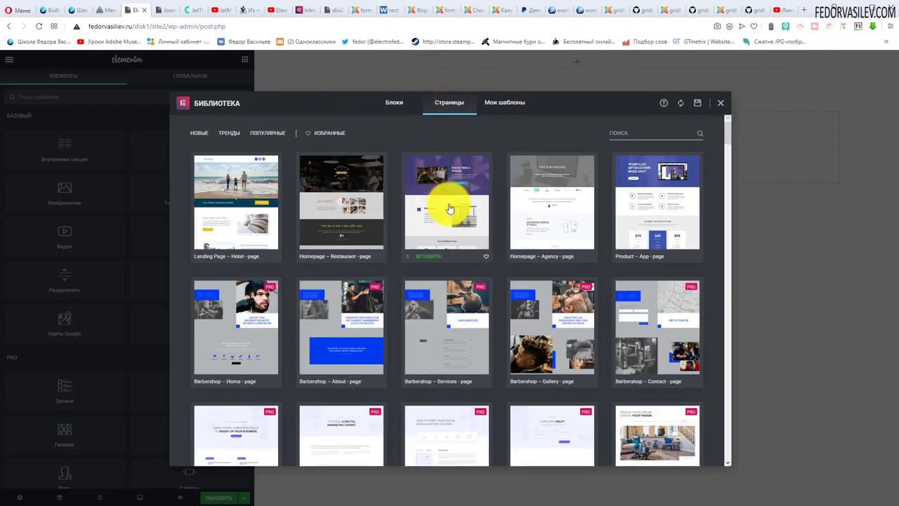
scroll(363, 309, "down", 3)
scroll(427, 197, "down", 4)
scroll(427, 305, "up", 5)
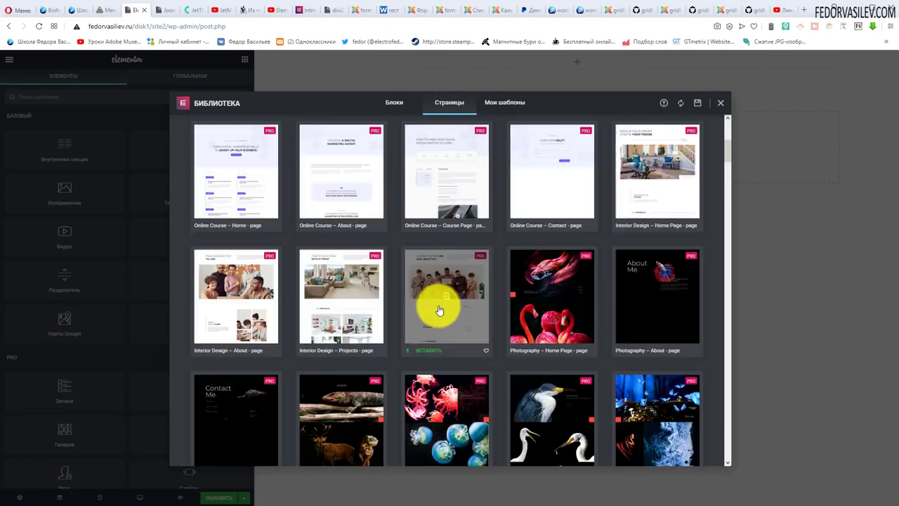
scroll(336, 229, "up", 2)
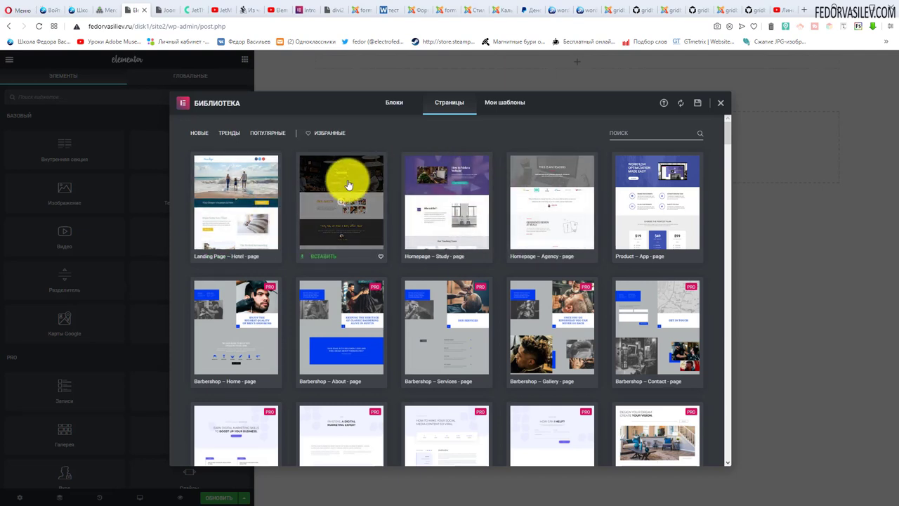
left_click(721, 103)
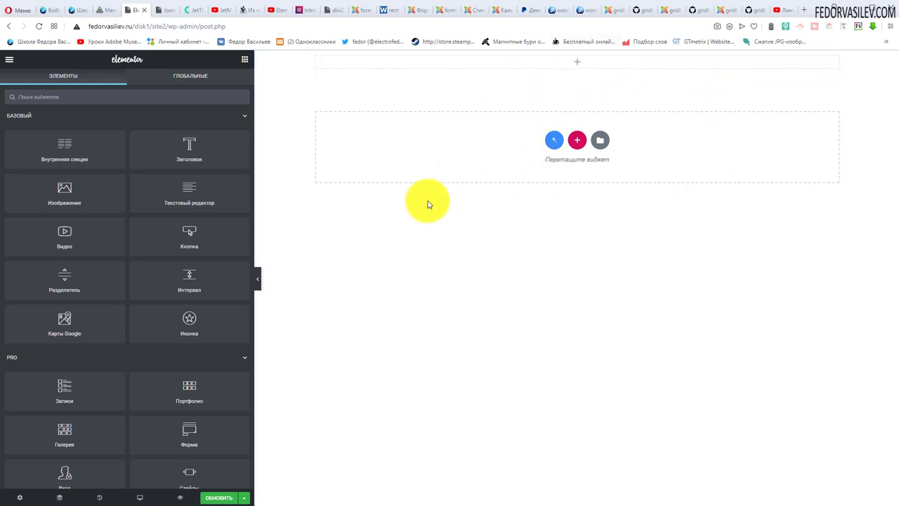
Exit the editor to the WordPress console and list the archive templates among Elementor's saved templates
left_click(9, 59)
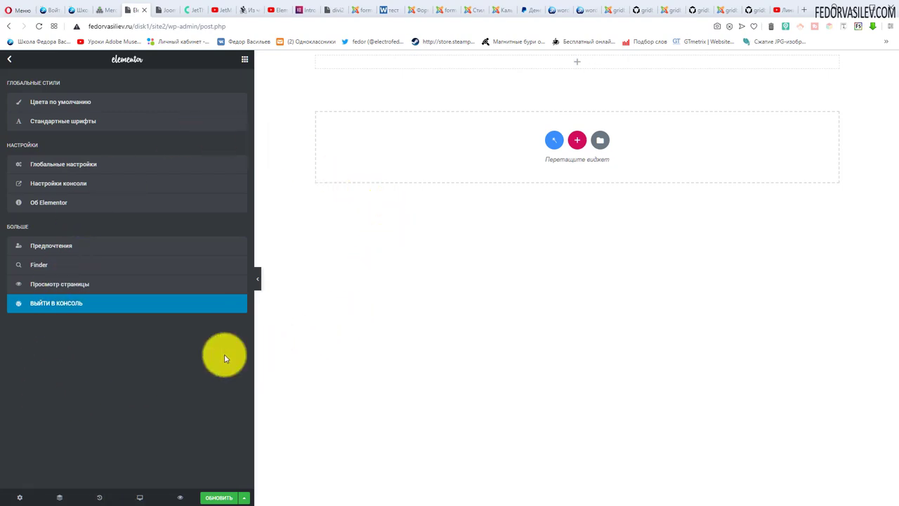
left_click(42, 303)
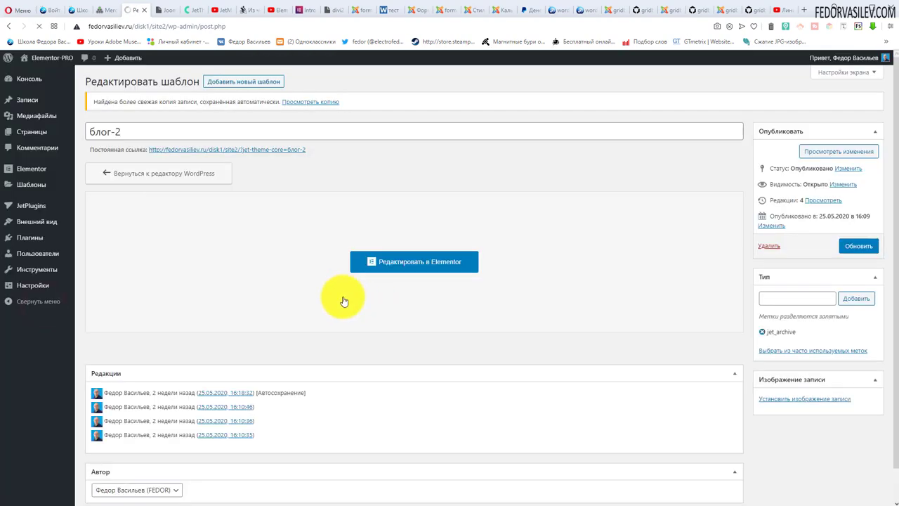
left_click(30, 186)
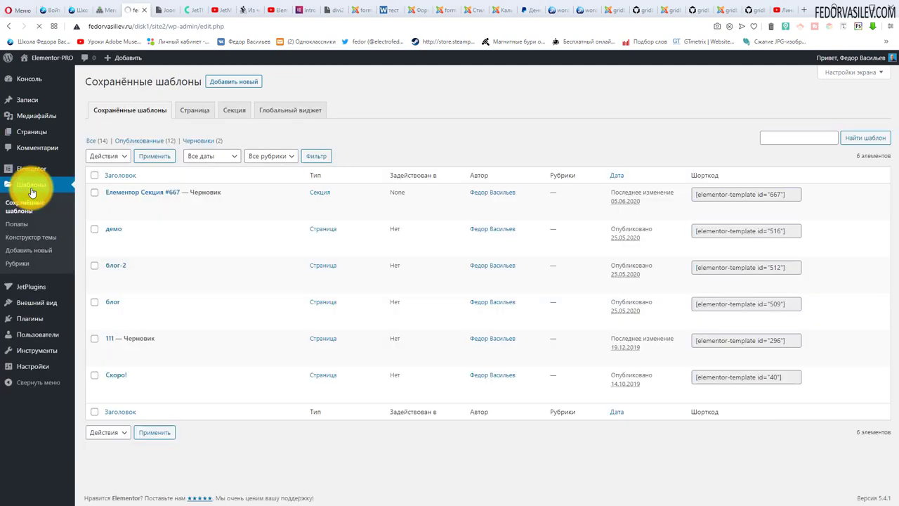
left_click(132, 141)
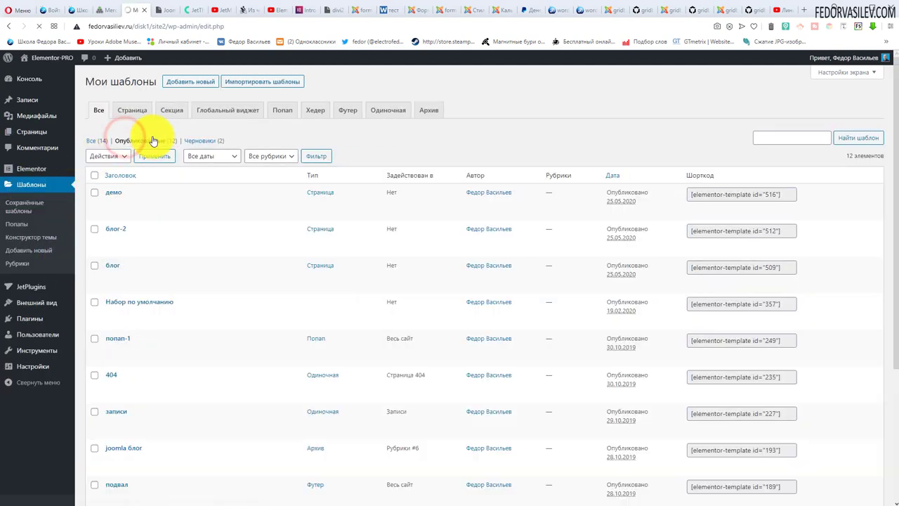
left_click(433, 110)
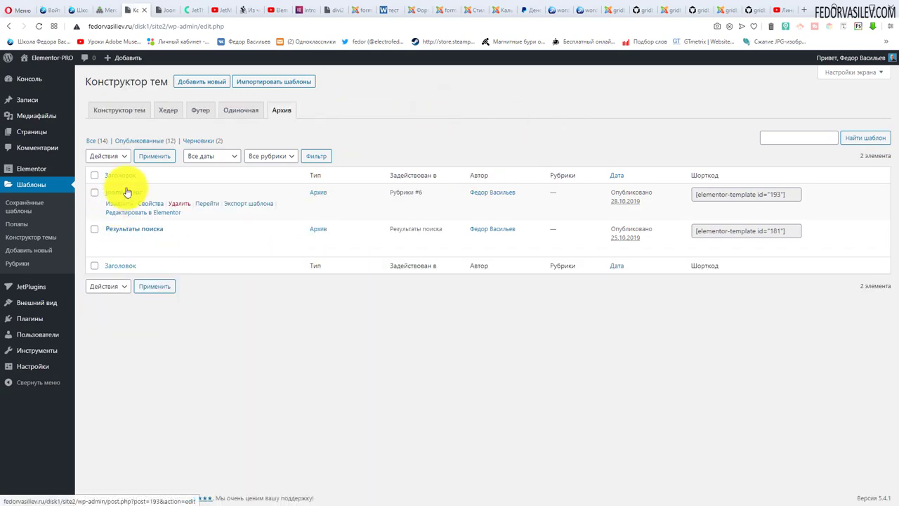
Open the joomla блог archive template in Elementor and examine the layout settings of its archive posts widget
left_click(135, 213)
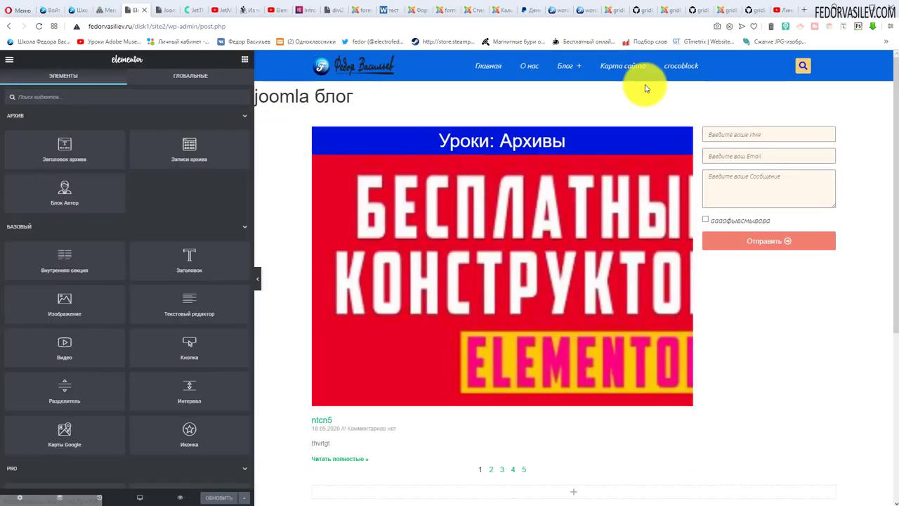
left_click(682, 164)
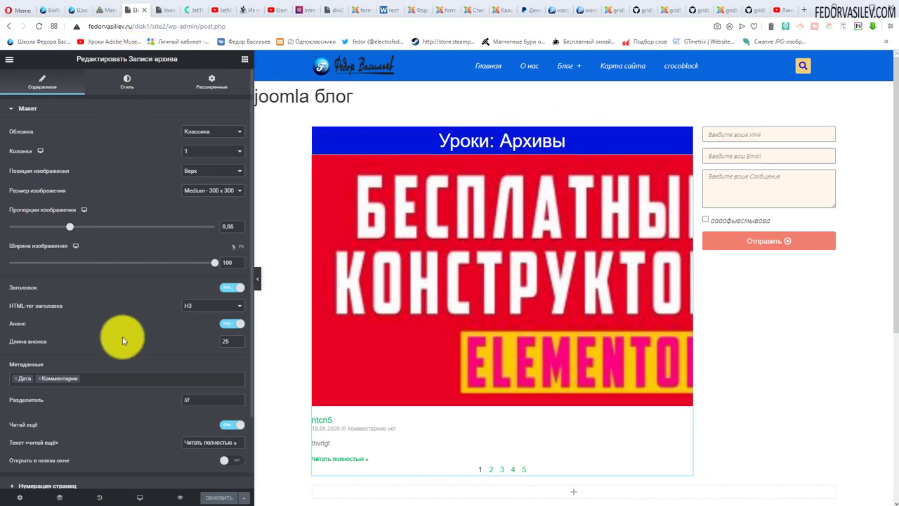
scroll(101, 320, "down", 2)
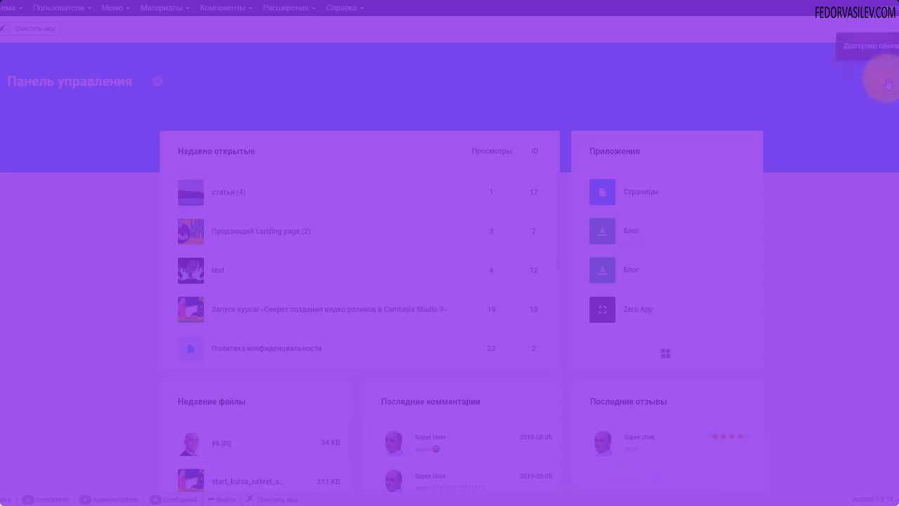
left_click(882, 83)
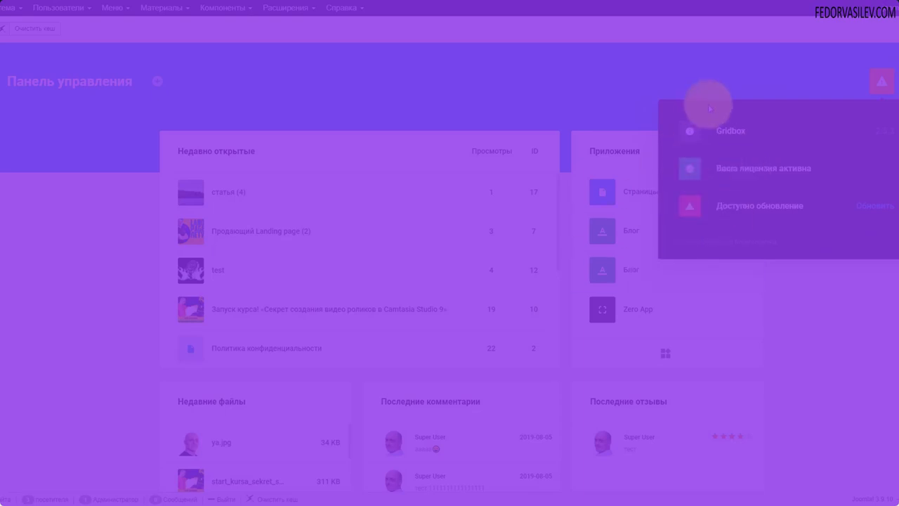
left_click(665, 354)
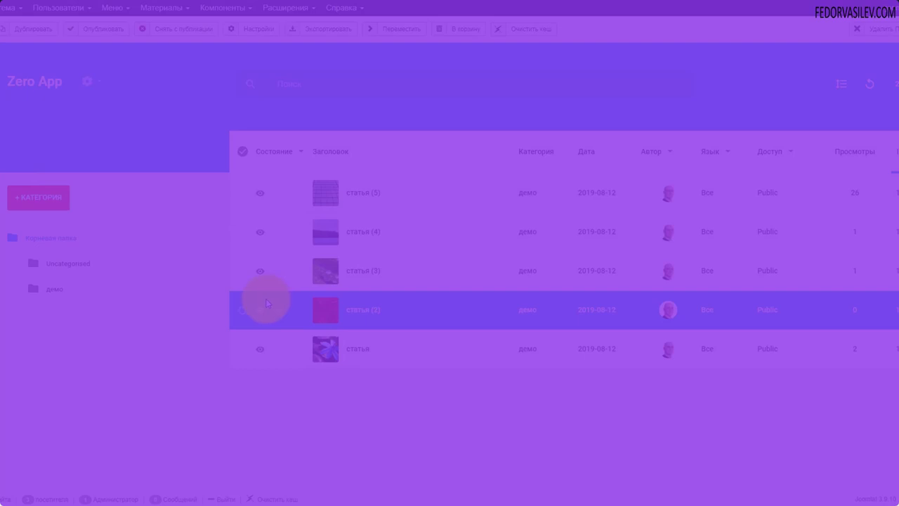
left_click(87, 82)
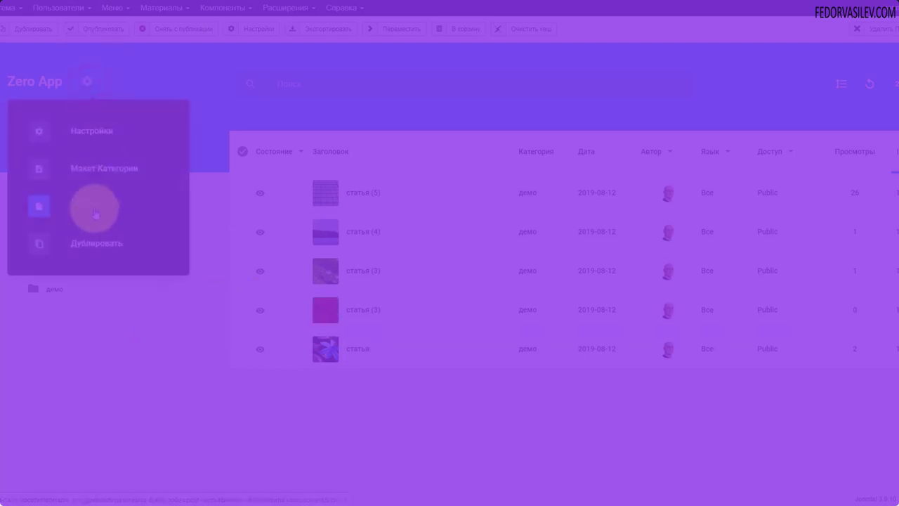